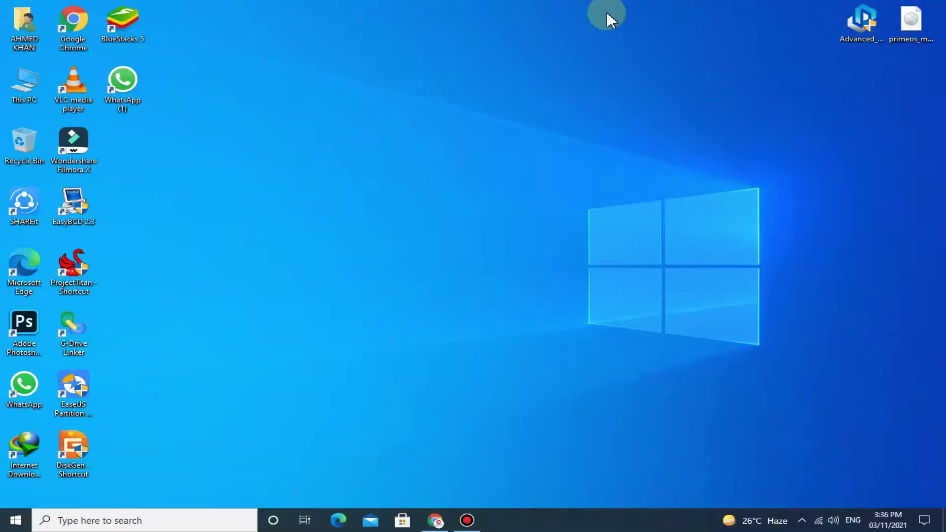
Step: Restore the minimized Chrome window showing the PrimeOS download page
{"action": "left_click", "coordinate": [435, 521]}
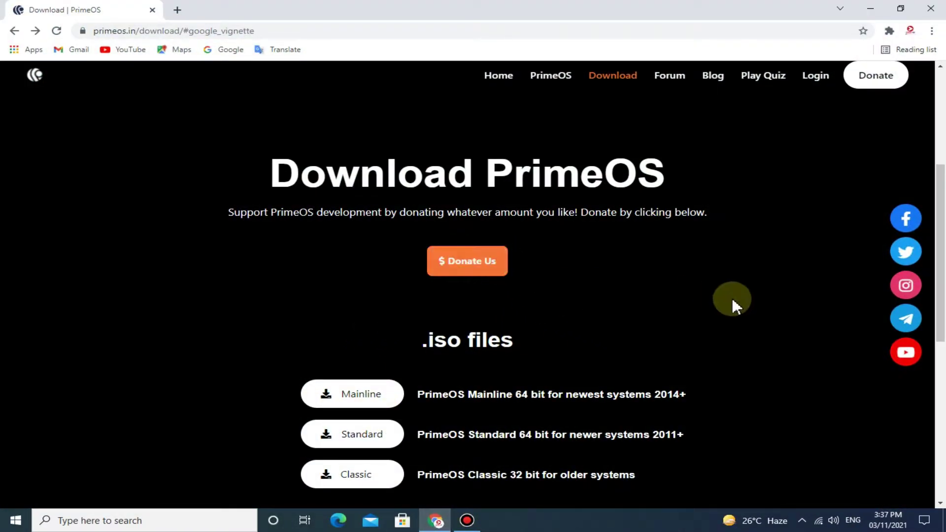
Step: Scroll down to the PrimeOS .iso download options, then minimize Chrome
{"action": "scroll", "coordinate": [502, 353], "scroll_direction": "down", "scroll_amount": 2}
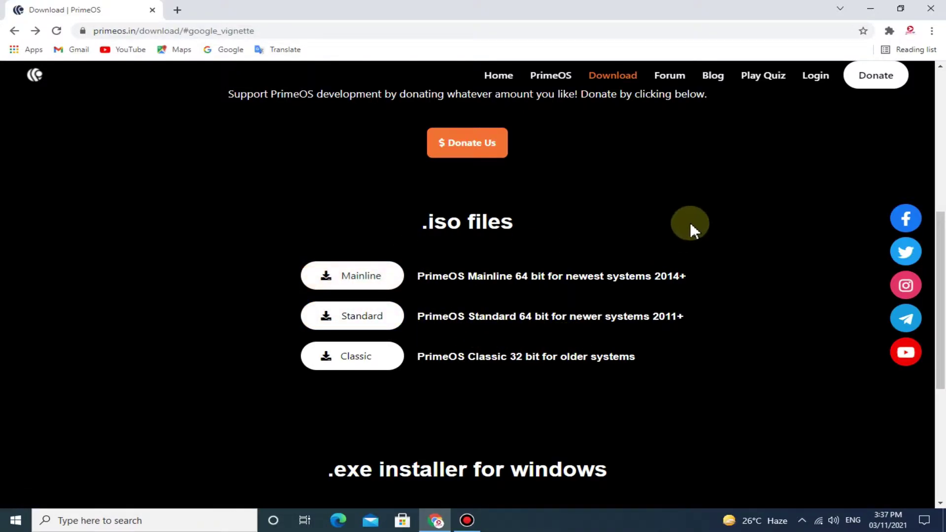
{"action": "left_click", "coordinate": [871, 8]}
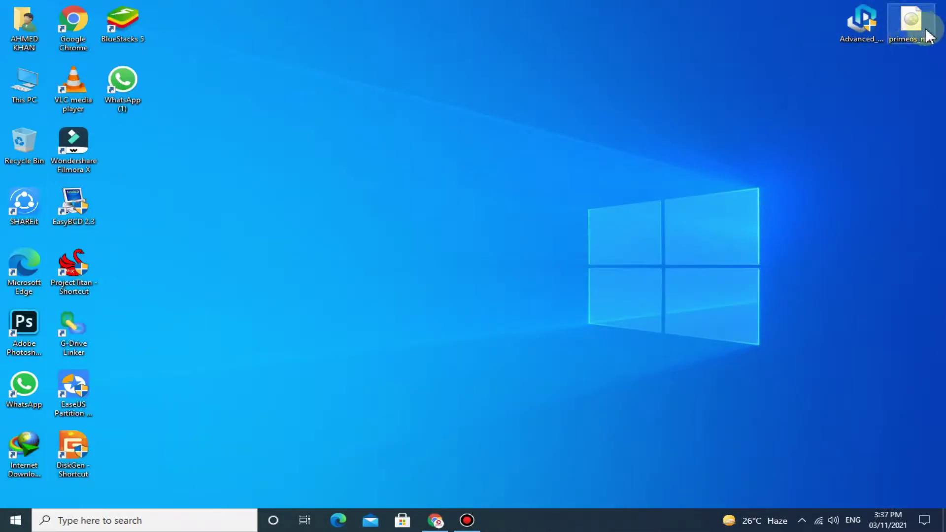
Step: Open Disk Management via This PC's Manage and start the Shrink Volume dialog for D:
{"action": "left_click", "coordinate": [849, 36]}
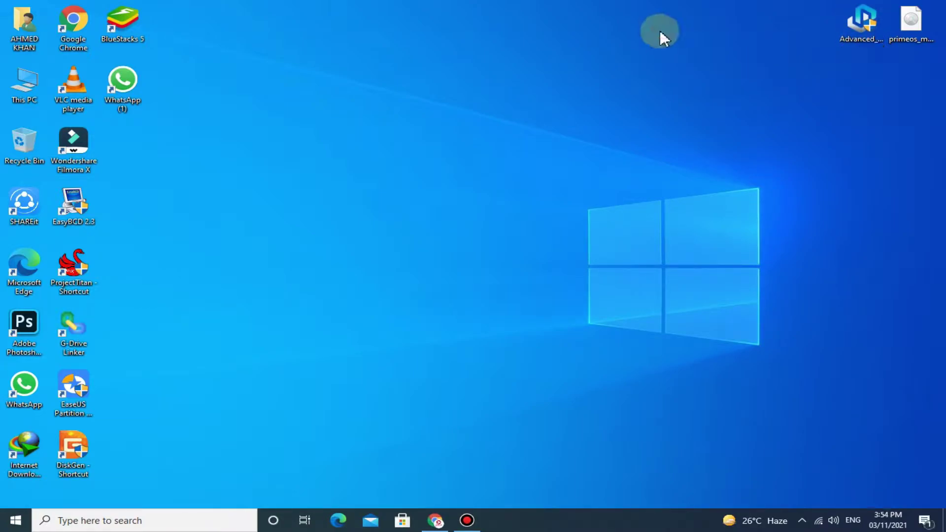
{"action": "right_click", "coordinate": [21, 84]}
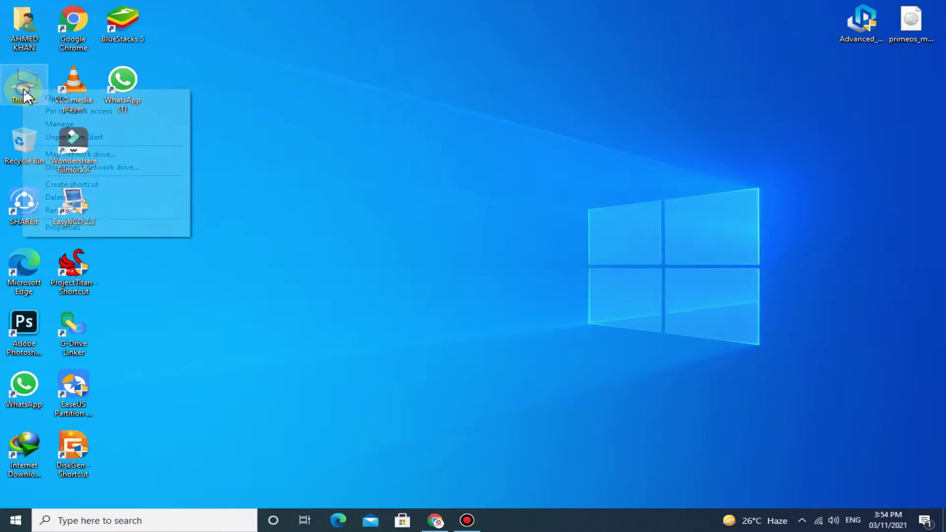
{"action": "left_click", "coordinate": [91, 124]}
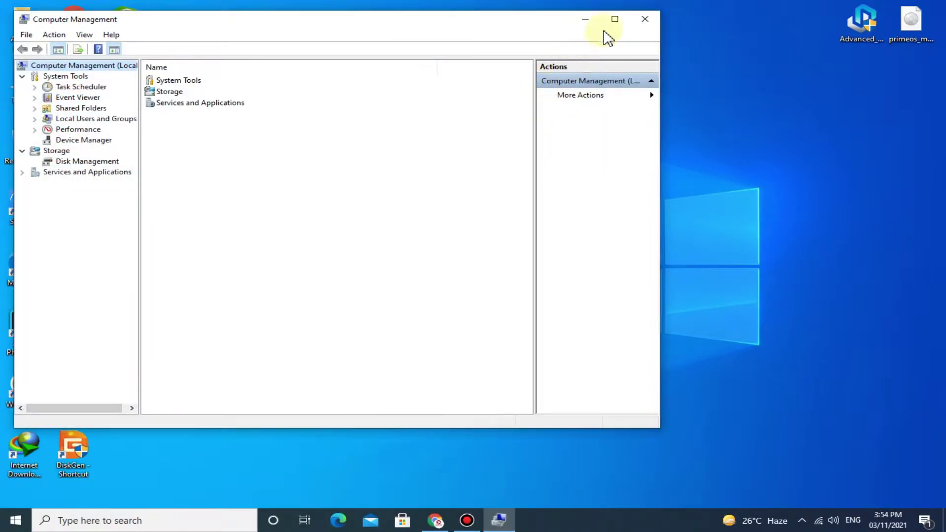
{"action": "left_click", "coordinate": [612, 18]}
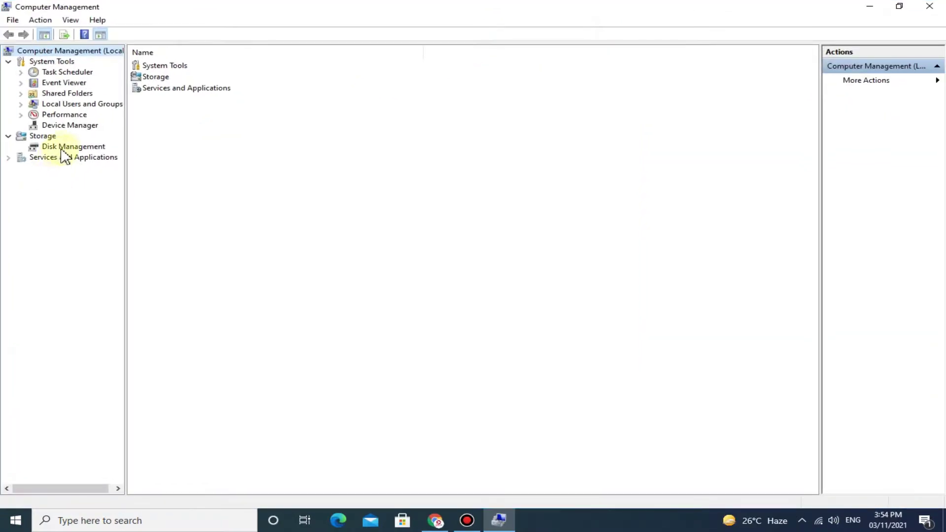
{"action": "left_click", "coordinate": [62, 149]}
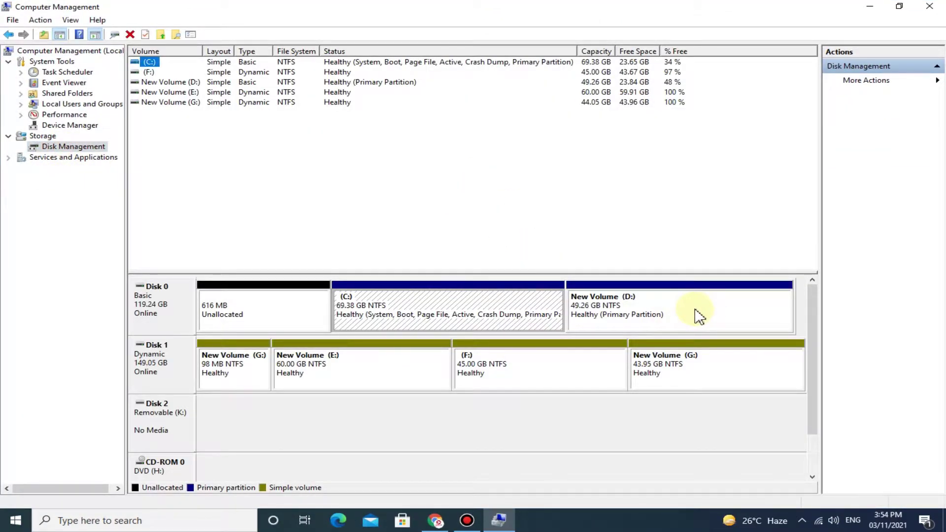
{"action": "right_click", "coordinate": [633, 300]}
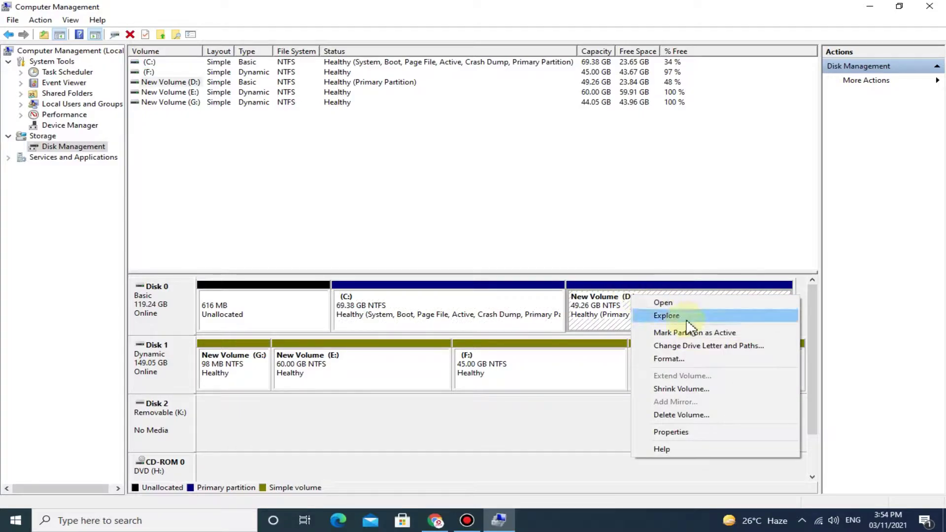
{"action": "left_click", "coordinate": [672, 389]}
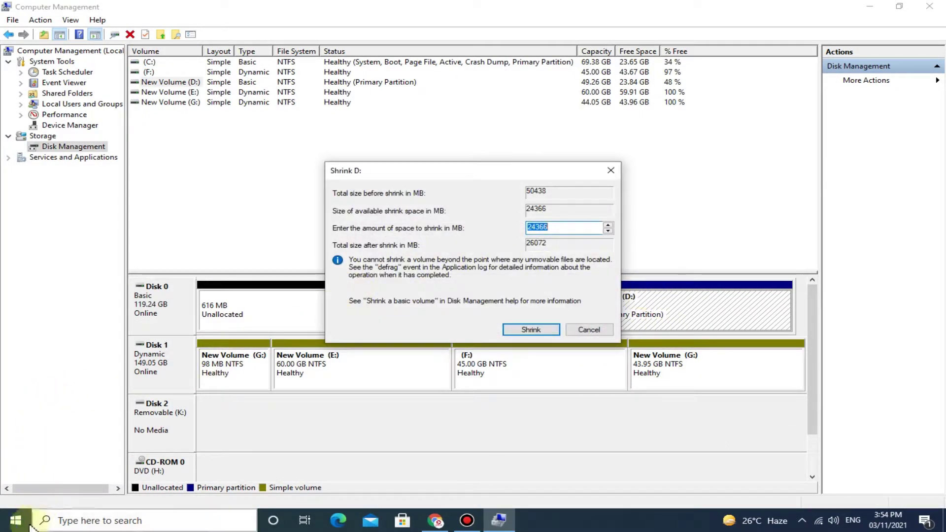
Step: Compute 12 × 1024 = 12288 MB in the Calculator
{"action": "left_click", "coordinate": [16, 521]}
{"action": "left_click", "coordinate": [94, 504]}
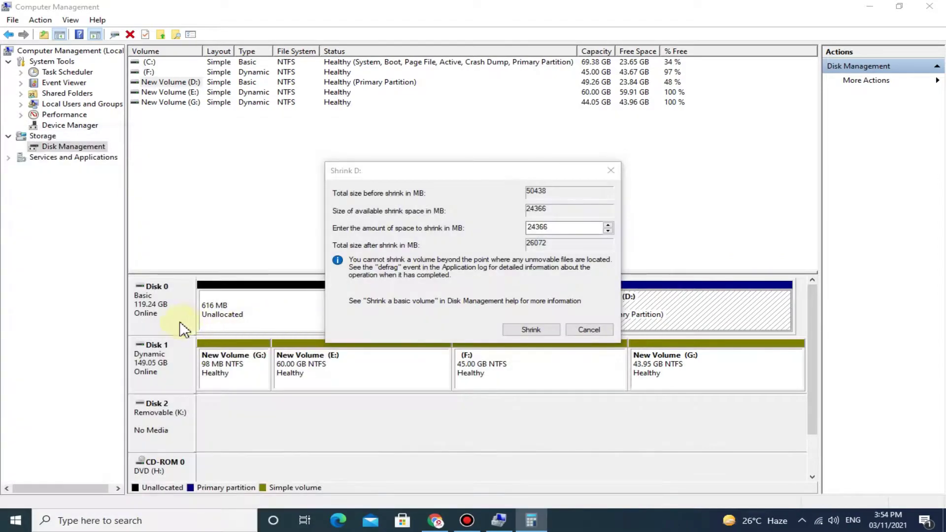
{"action": "left_click", "coordinate": [61, 284]}
{"action": "left_click", "coordinate": [110, 284]}
{"action": "left_click", "coordinate": [214, 220]}
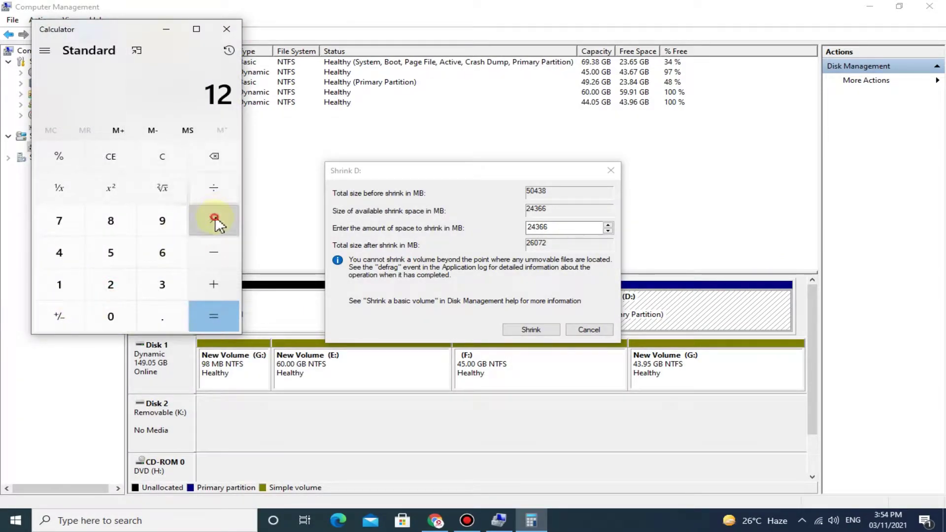
{"action": "left_click", "coordinate": [59, 284]}
{"action": "left_click", "coordinate": [110, 317]}
{"action": "left_click", "coordinate": [111, 285]}
{"action": "left_click", "coordinate": [59, 252]}
{"action": "left_click", "coordinate": [227, 318]}
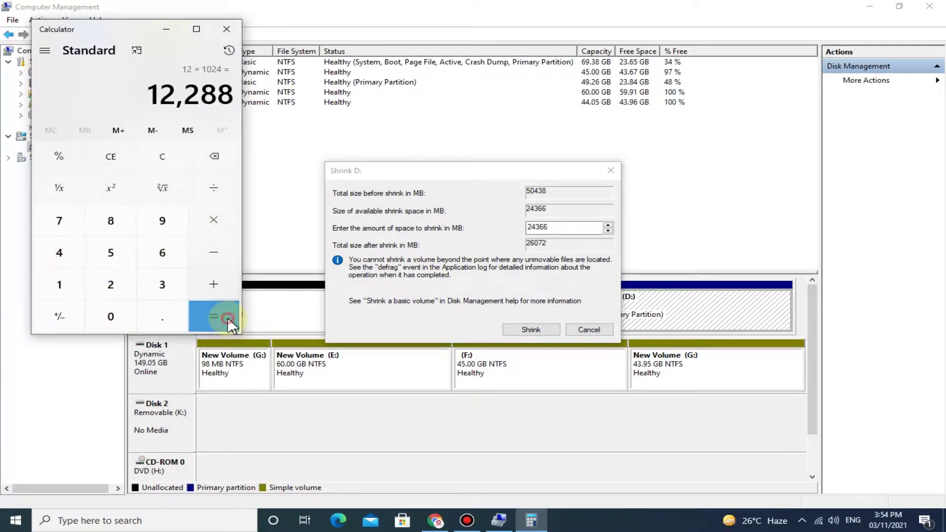
{"action": "left_click", "coordinate": [234, 30]}
Step: Shrink D: by 12288 MB and close Computer Management
{"action": "double_click", "coordinate": [526, 227]}
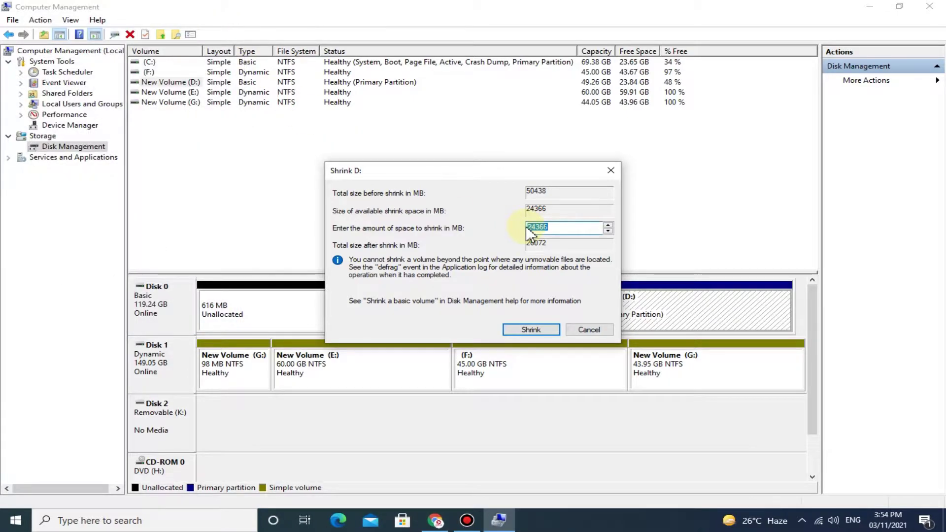
{"action": "type", "text": "12288"}
{"action": "left_click", "coordinate": [531, 330]}
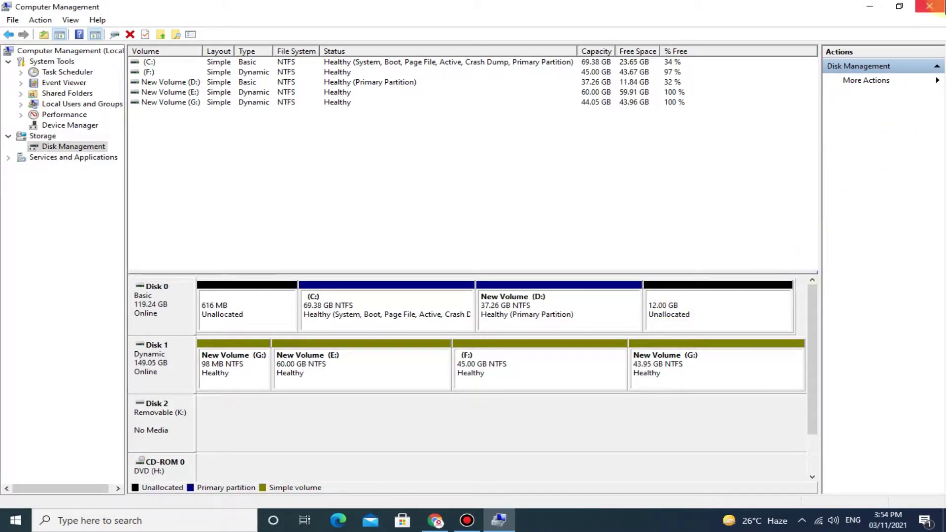
{"action": "left_click", "coordinate": [929, 6]}
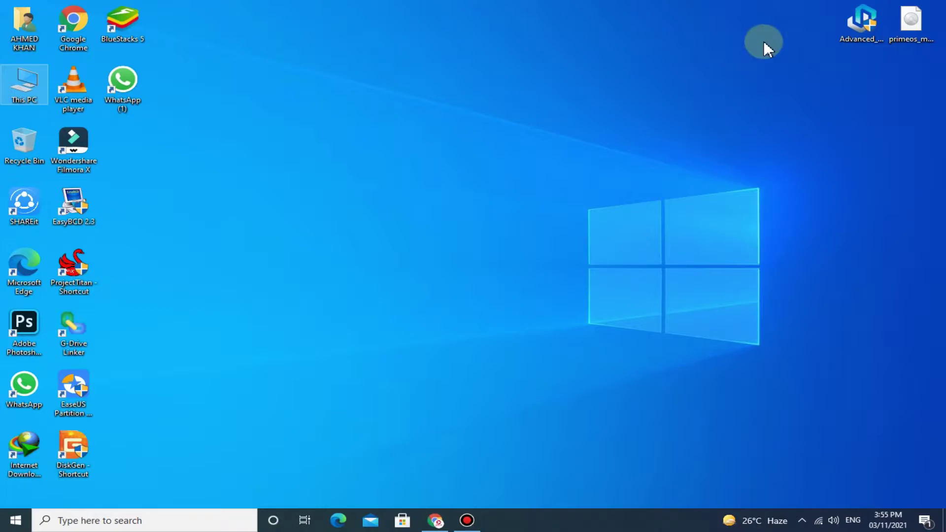
Step: Launch the Android-x86 ASG installer and load the primeos_mainline_0.5.0 image
{"action": "left_click", "coordinate": [854, 19]}
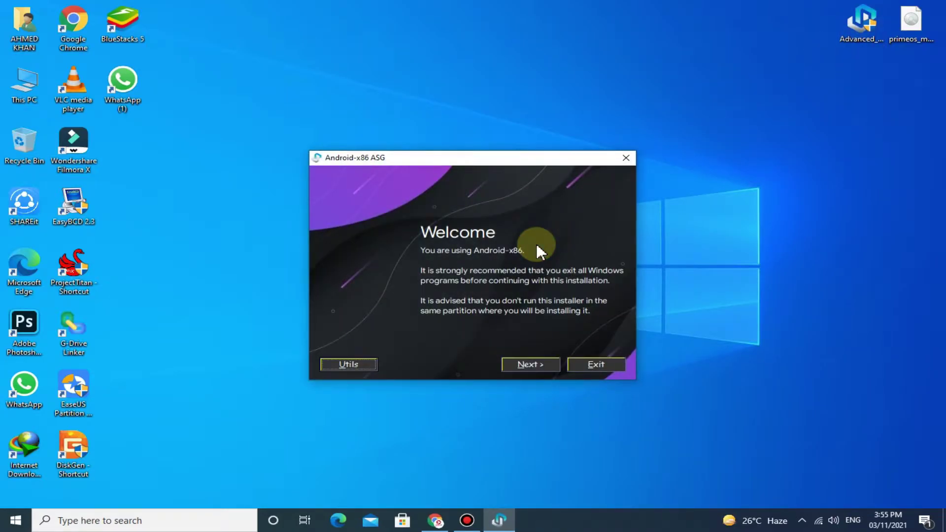
{"action": "left_click", "coordinate": [525, 364]}
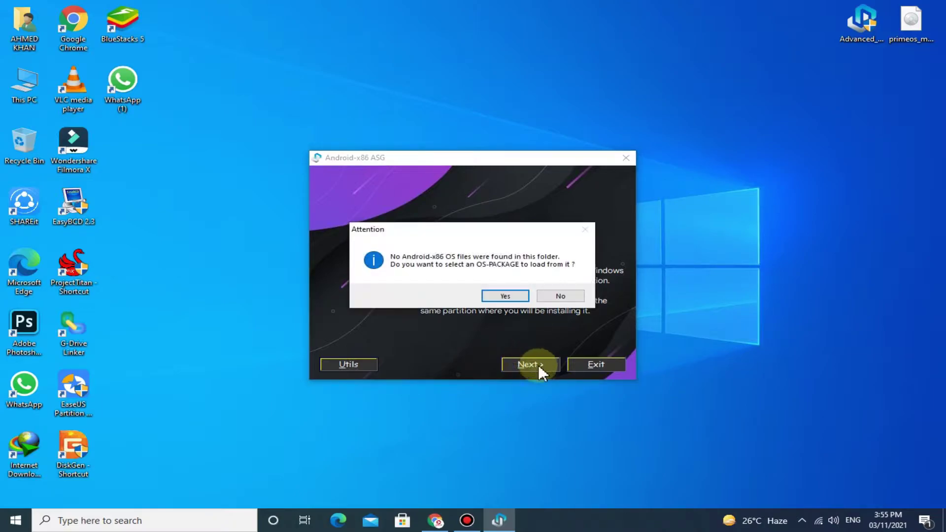
{"action": "left_click", "coordinate": [498, 296]}
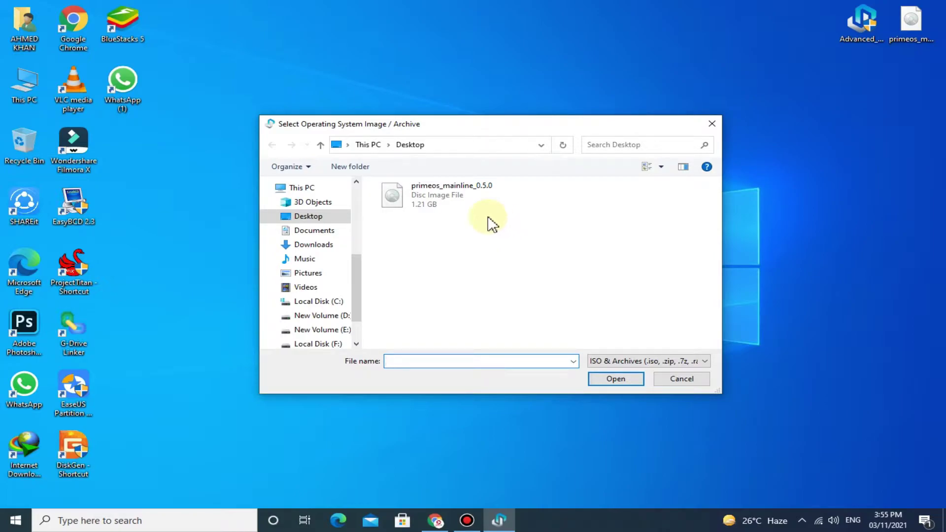
{"action": "left_click", "coordinate": [436, 203]}
{"action": "left_click", "coordinate": [622, 379]}
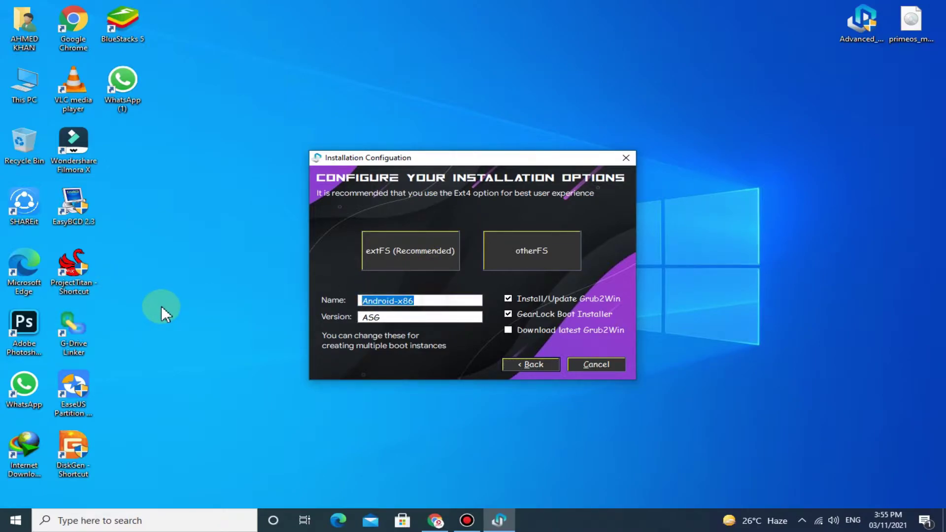
Step: Set Name to PrimeOS and Version to Mainline, disable GearLock Boot Installer, and choose extFS
{"action": "type", "text": "PrimeOS"}
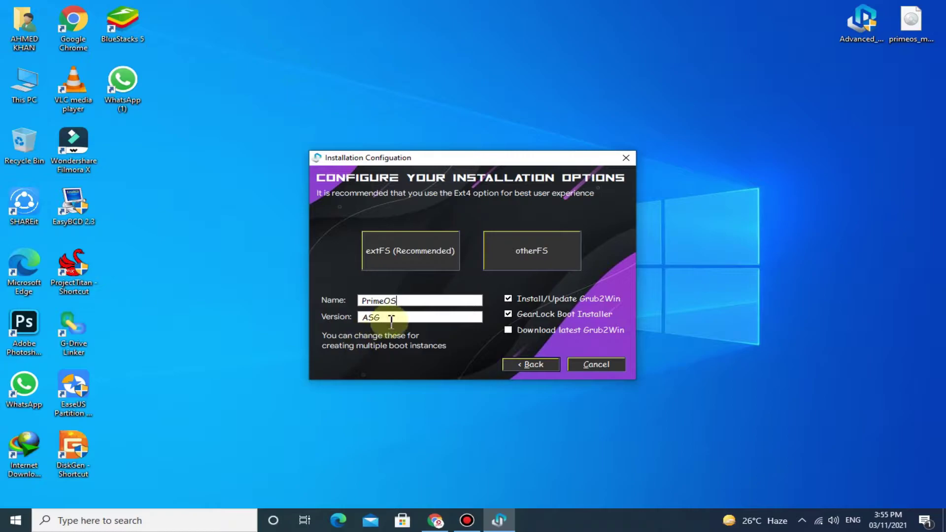
{"action": "double_click", "coordinate": [389, 316]}
{"action": "type", "text": "Mainline"}
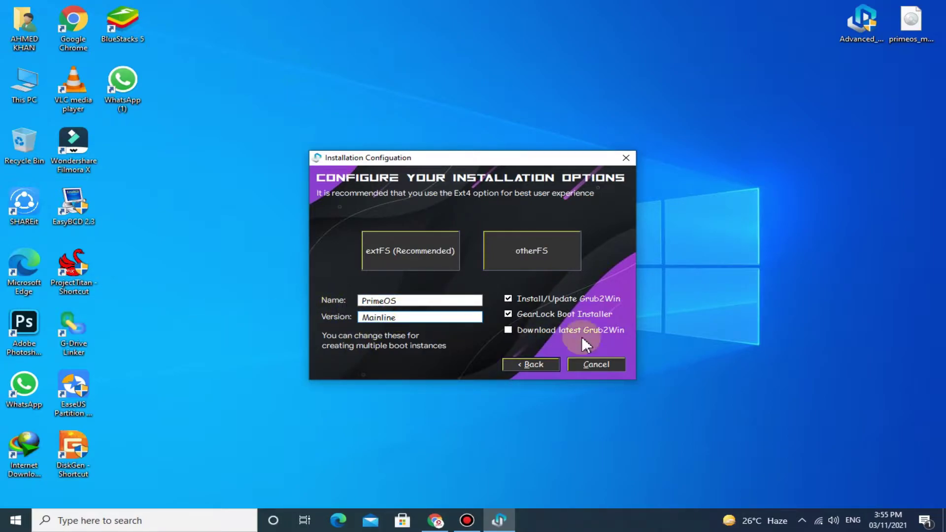
{"action": "left_click", "coordinate": [511, 312]}
{"action": "left_click", "coordinate": [397, 252]}
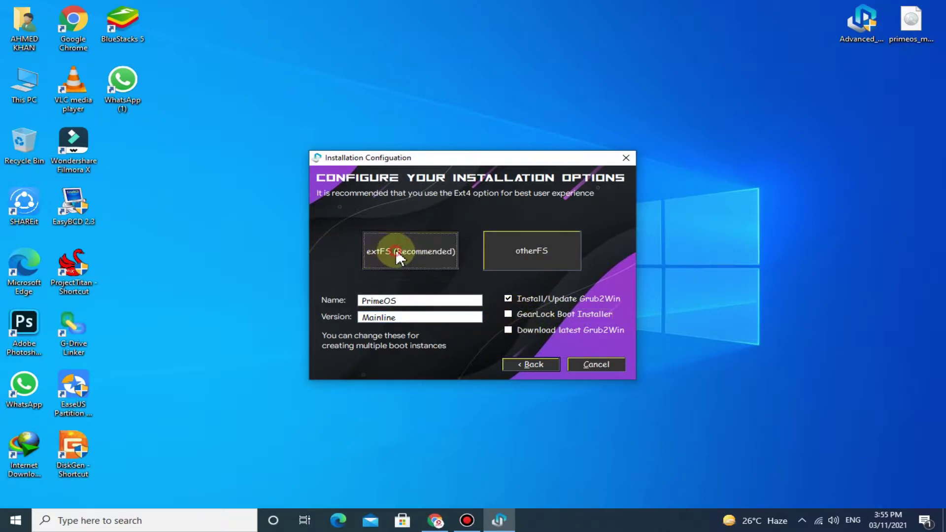
Step: Launch DiskGenius from the Partition Wizard's Partition Tool
{"action": "left_click", "coordinate": [500, 256]}
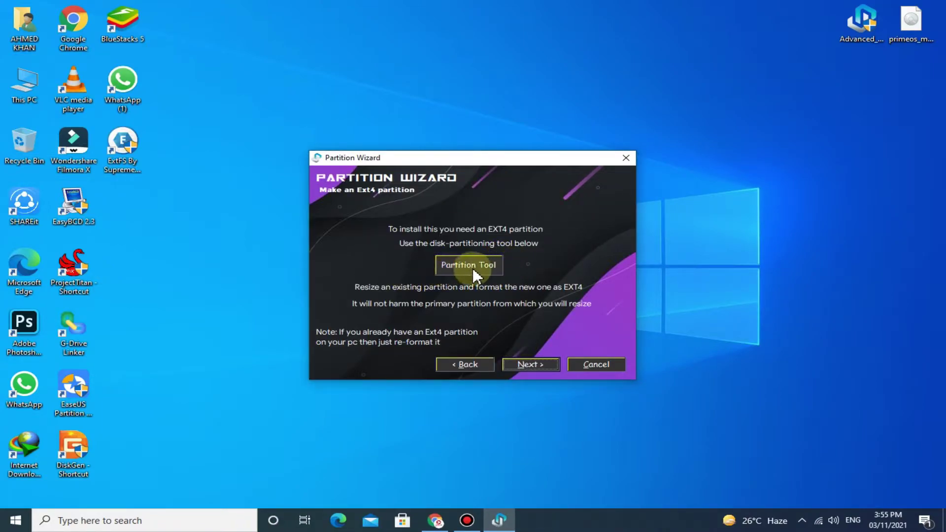
{"action": "left_click", "coordinate": [470, 265]}
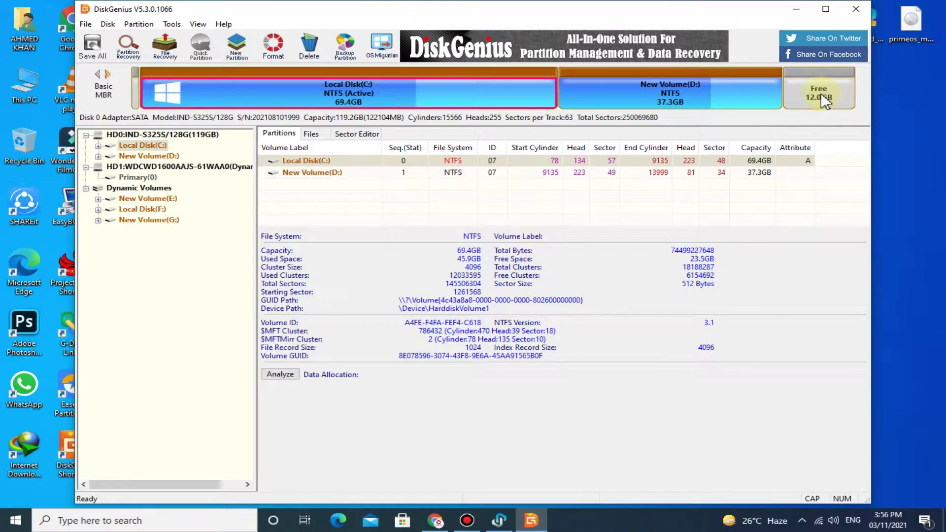
Step: Create an Ext4 (Linux Data) partition labelled PrimeOS in the 12.0GB free space
{"action": "right_click", "coordinate": [816, 87]}
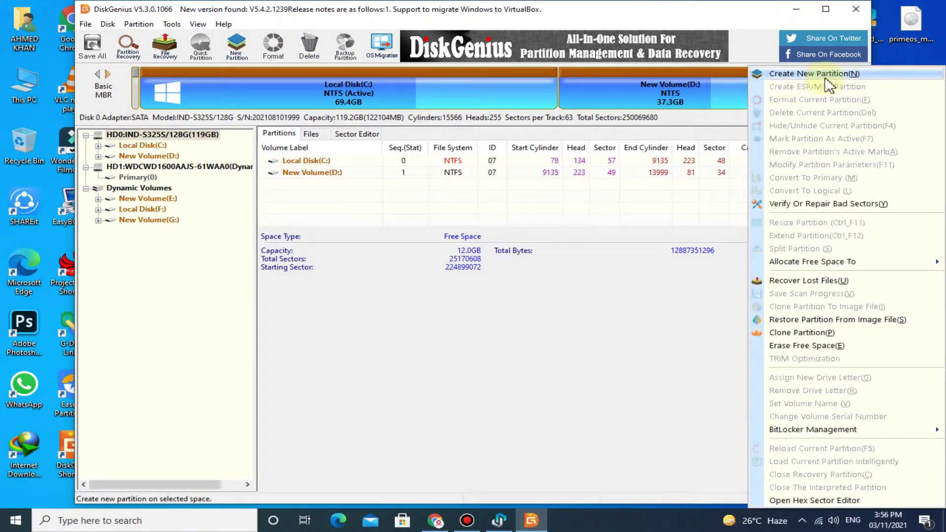
{"action": "left_click", "coordinate": [800, 75]}
{"action": "left_click", "coordinate": [580, 214]}
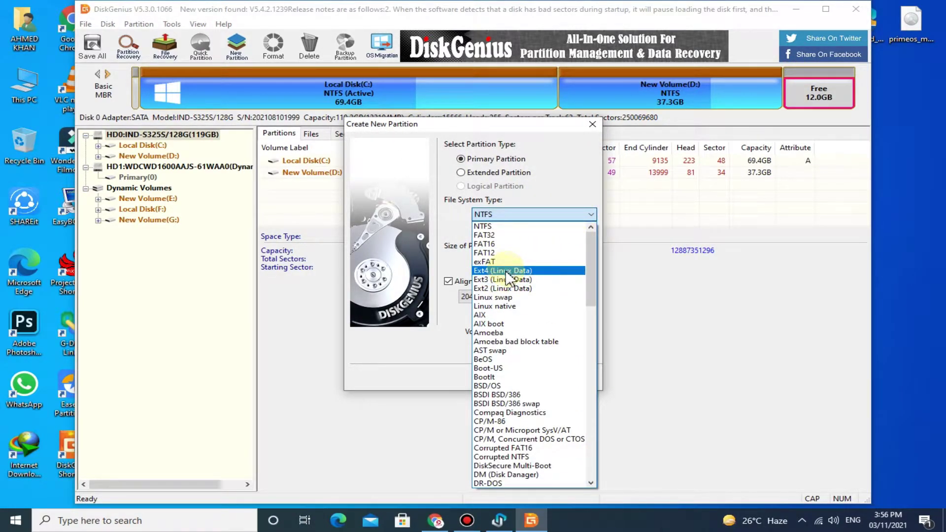
{"action": "left_click", "coordinate": [507, 272]}
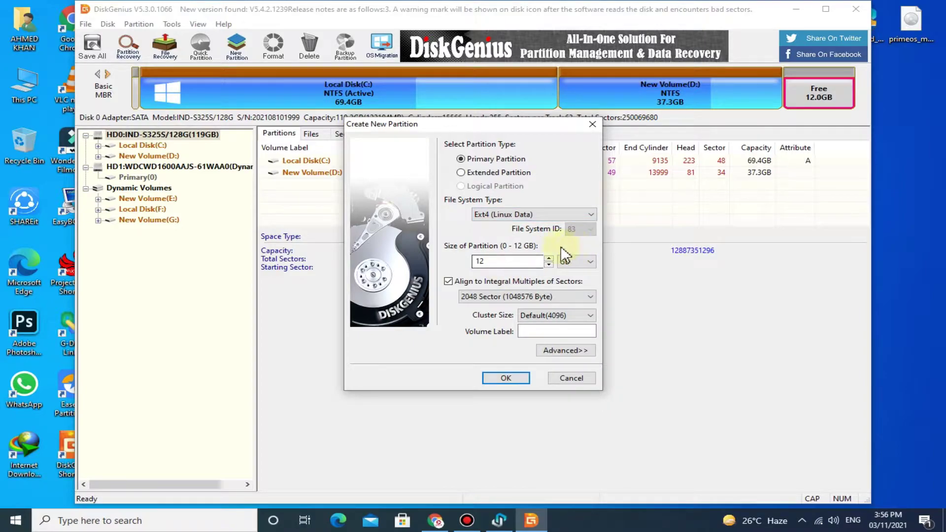
{"action": "left_click", "coordinate": [557, 330]}
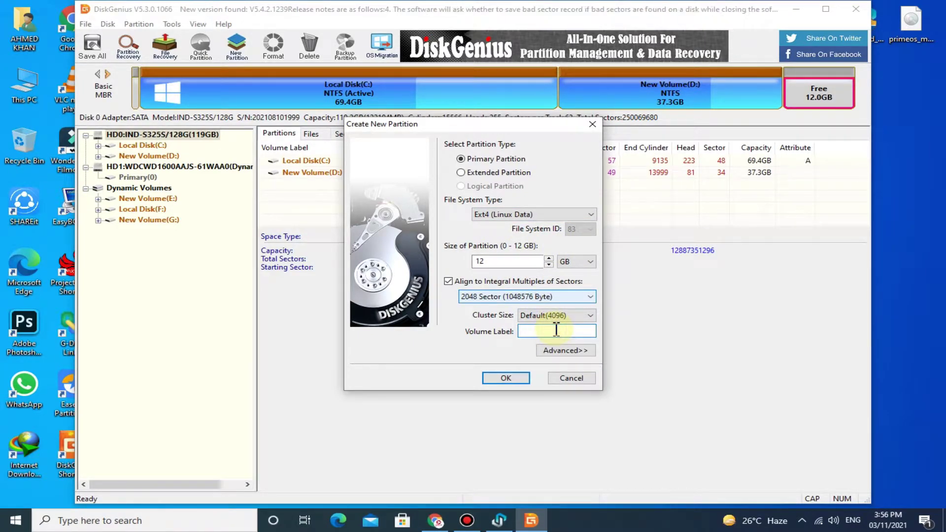
{"action": "type", "text": "PrimeOS"}
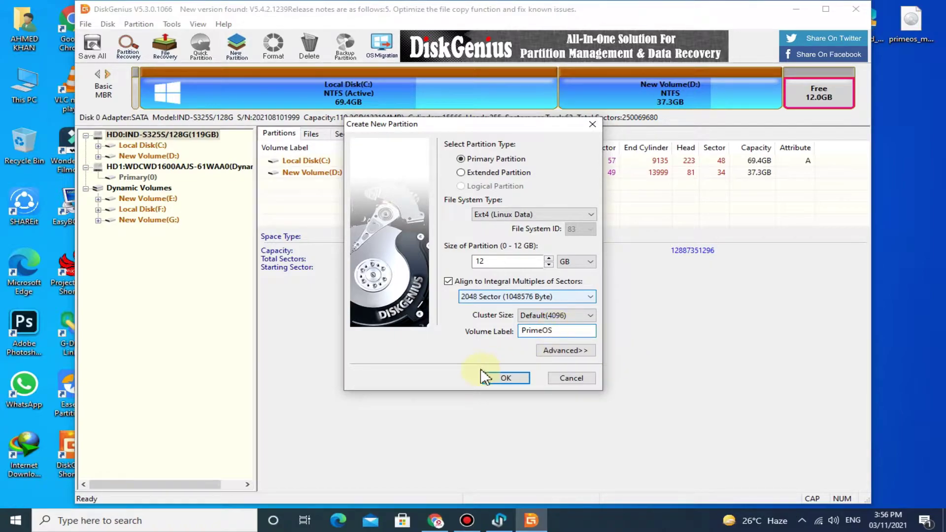
{"action": "left_click", "coordinate": [508, 379]}
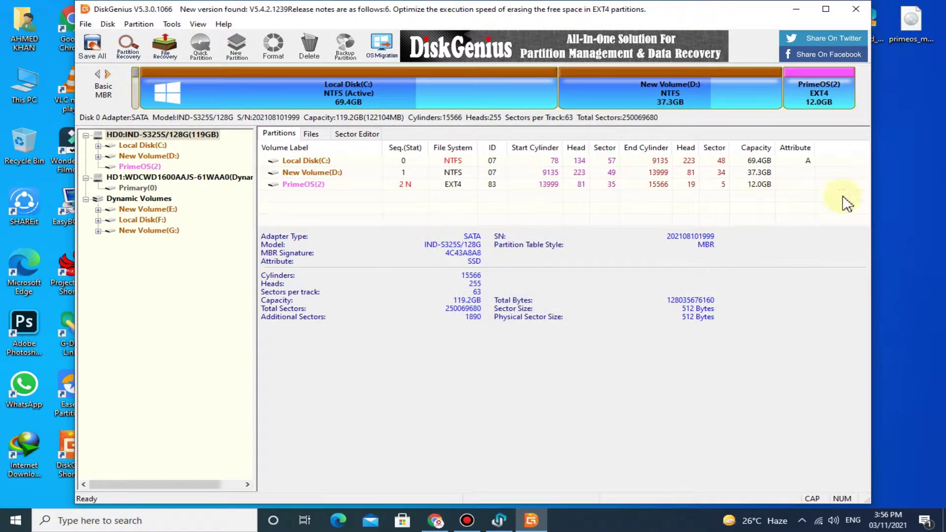
Step: Save all changes, confirm formatting the PrimeOS partition, and close DiskGenius
{"action": "left_click", "coordinate": [92, 44]}
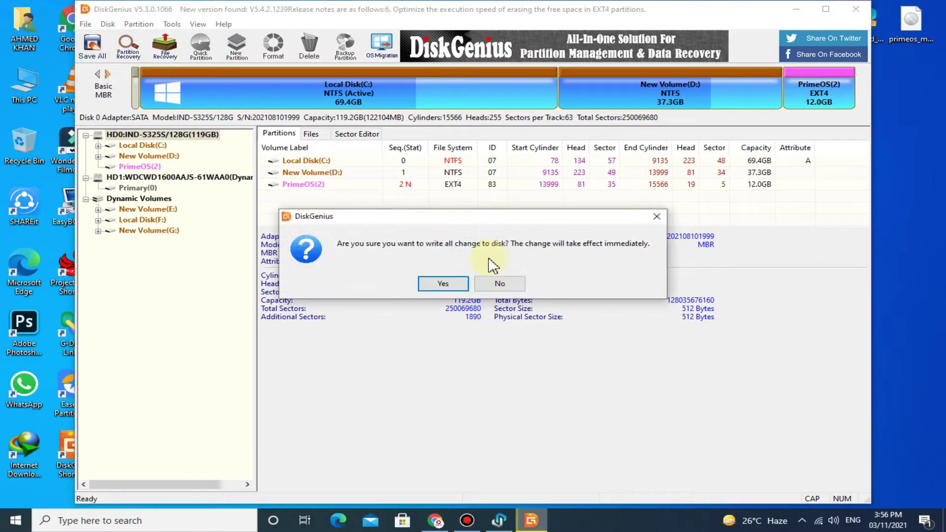
{"action": "left_click", "coordinate": [438, 284]}
{"action": "left_click", "coordinate": [440, 284]}
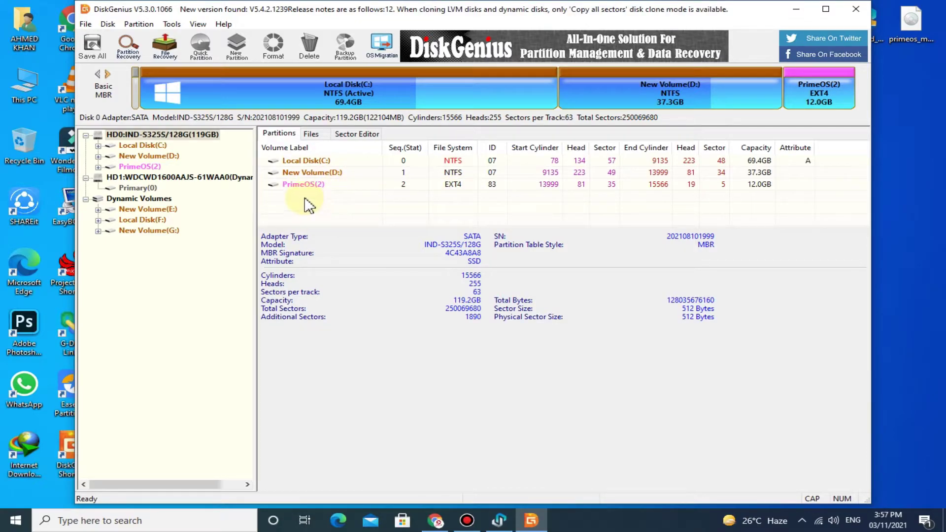
{"action": "left_click", "coordinate": [858, 9]}
Step: Choose PrimeOS (I:) as the extFS install partition and begin installing PrimeOS Mainline
{"action": "left_click", "coordinate": [537, 363]}
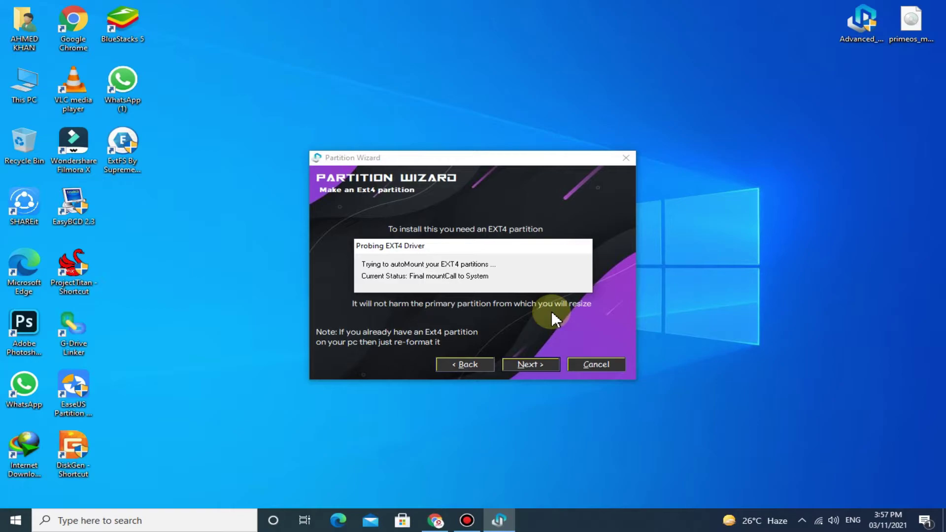
{"action": "left_click", "coordinate": [579, 294]}
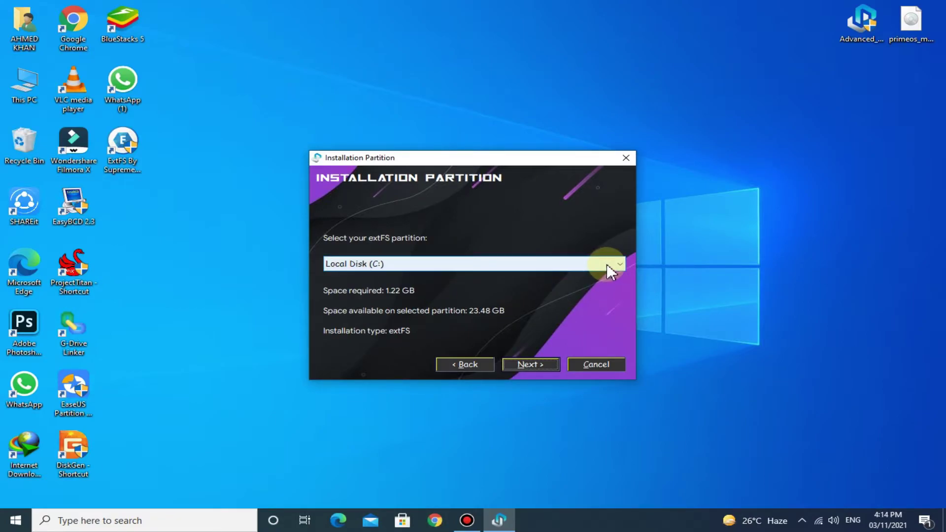
{"action": "left_click", "coordinate": [607, 265]}
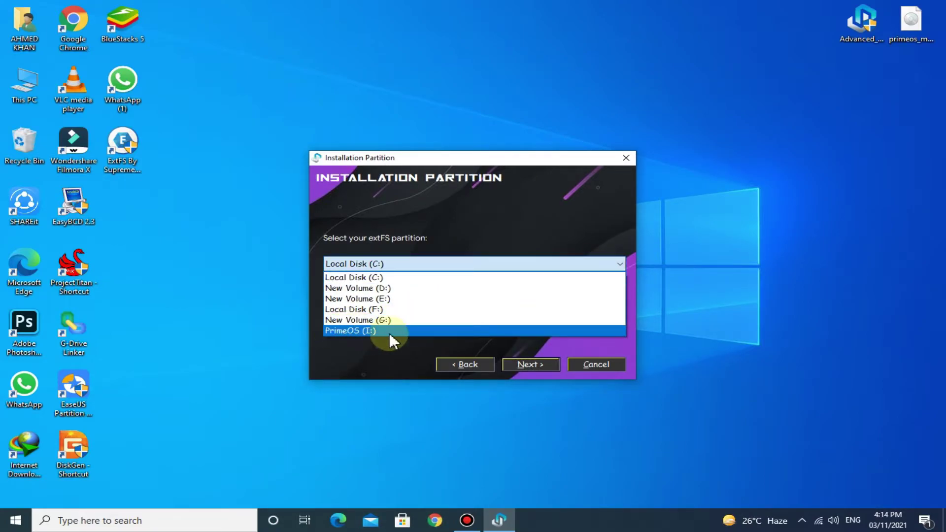
{"action": "left_click", "coordinate": [389, 333]}
{"action": "left_click", "coordinate": [542, 363]}
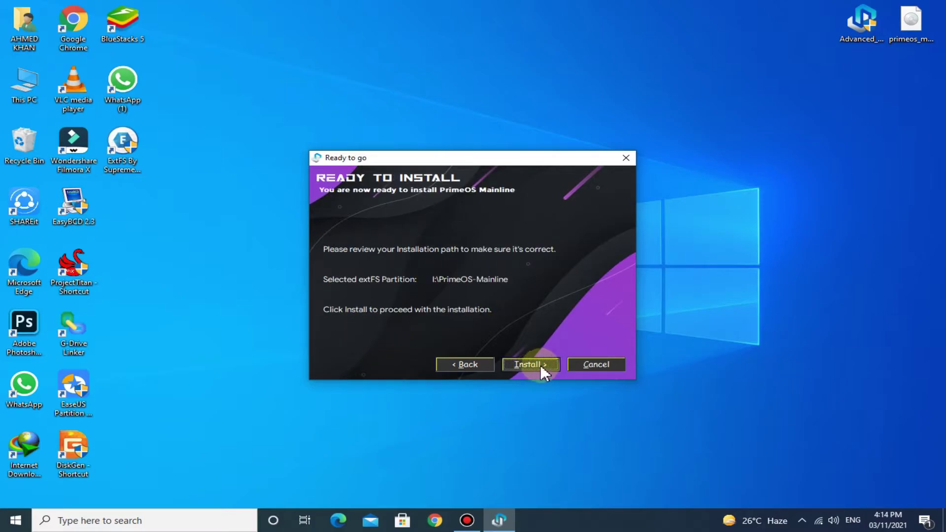
{"action": "left_click", "coordinate": [540, 364]}
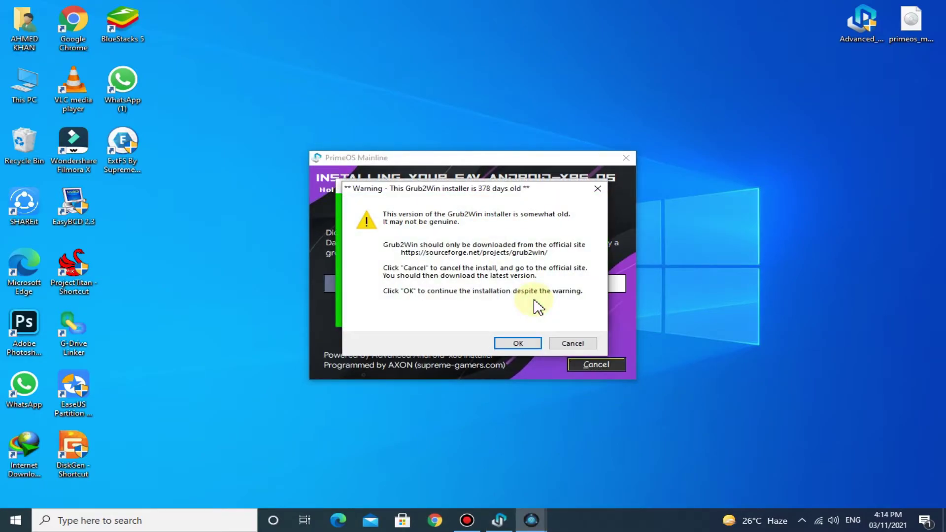
Step: Accept the Grub2Win age warning and acknowledge that Grub2Win setup is complete
{"action": "left_click", "coordinate": [527, 343]}
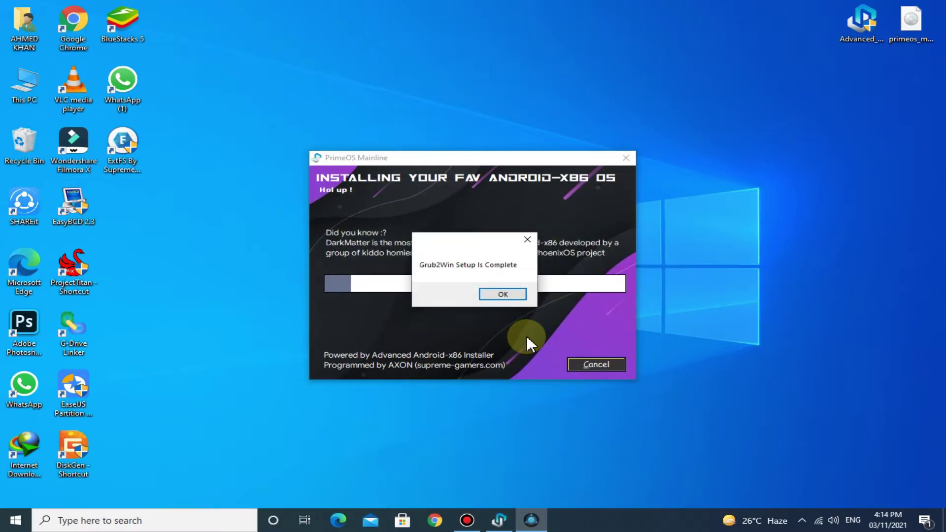
{"action": "left_click", "coordinate": [513, 296]}
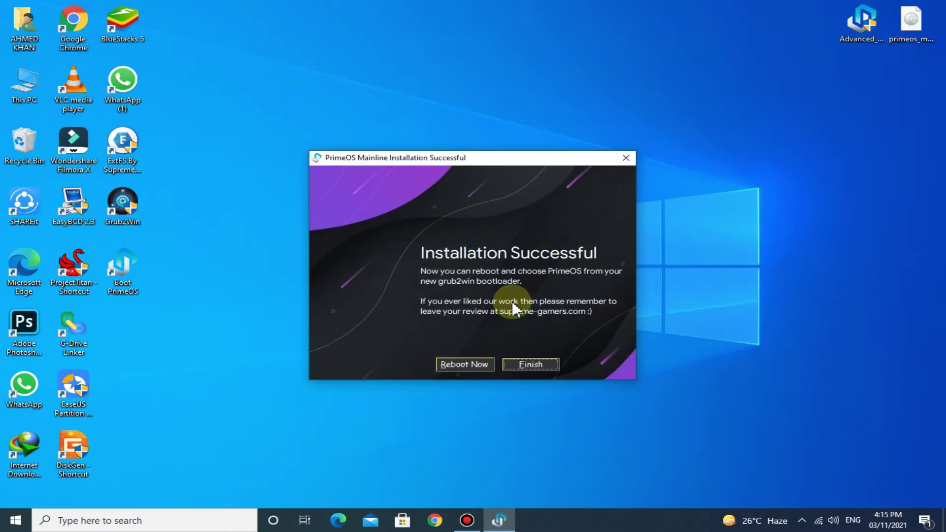
Step: Finish the installer and refresh the desktop
{"action": "left_click", "coordinate": [535, 358]}
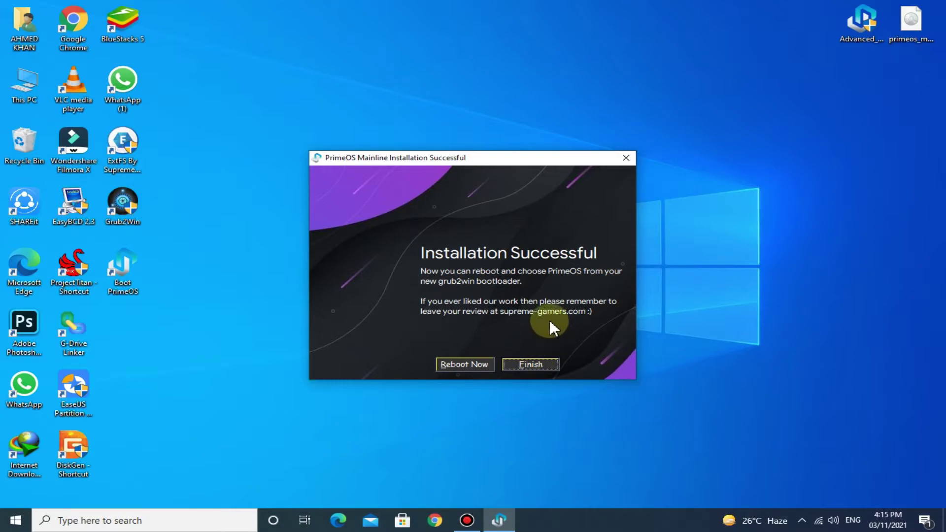
{"action": "right_click", "coordinate": [378, 126]}
{"action": "left_click", "coordinate": [414, 163]}
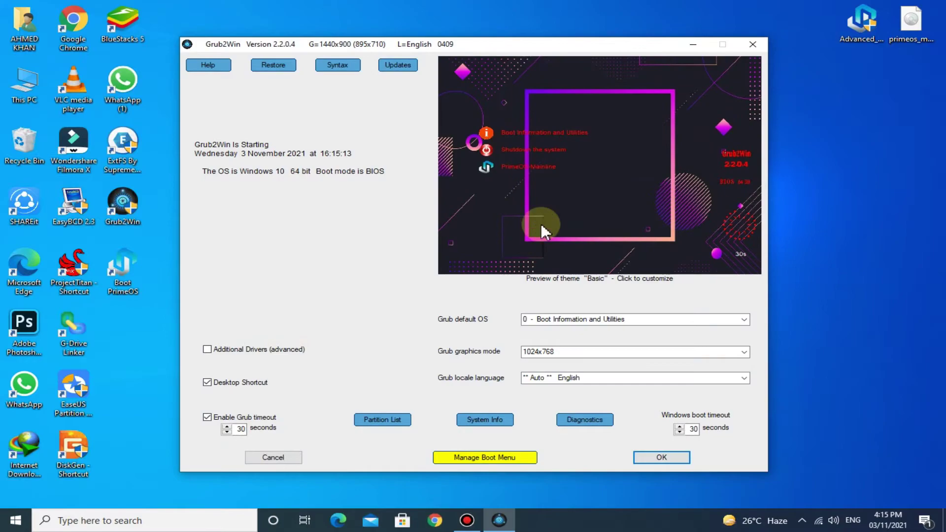
Step: Set '2 - PrimeOS-Mainline' as Grub default with 1440x900 graphics, save, close, and refresh the desktop
{"action": "left_click", "coordinate": [744, 320]}
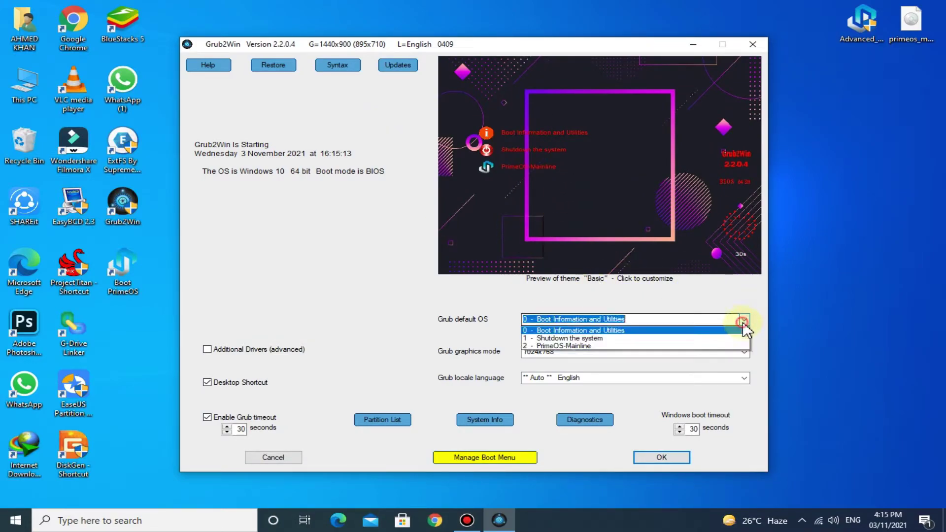
{"action": "left_click", "coordinate": [562, 354]}
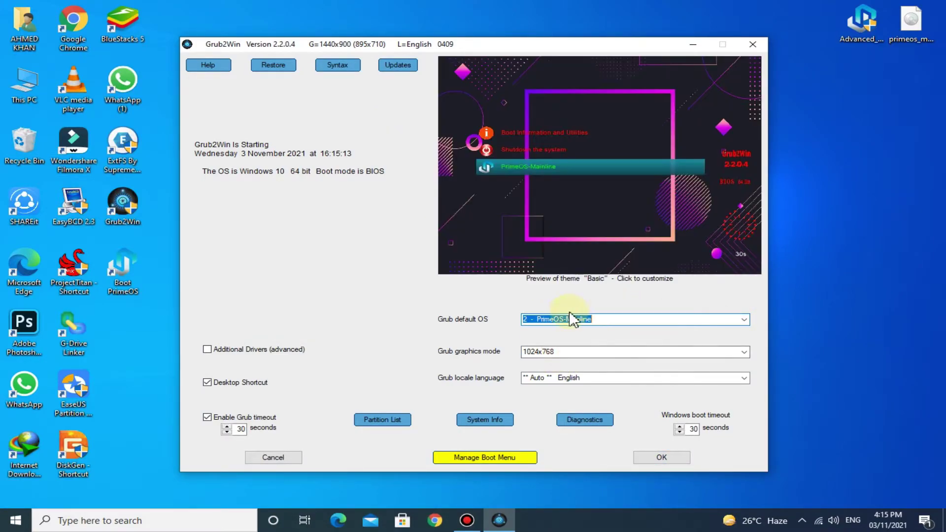
{"action": "left_click", "coordinate": [745, 352]}
{"action": "left_click", "coordinate": [540, 416]}
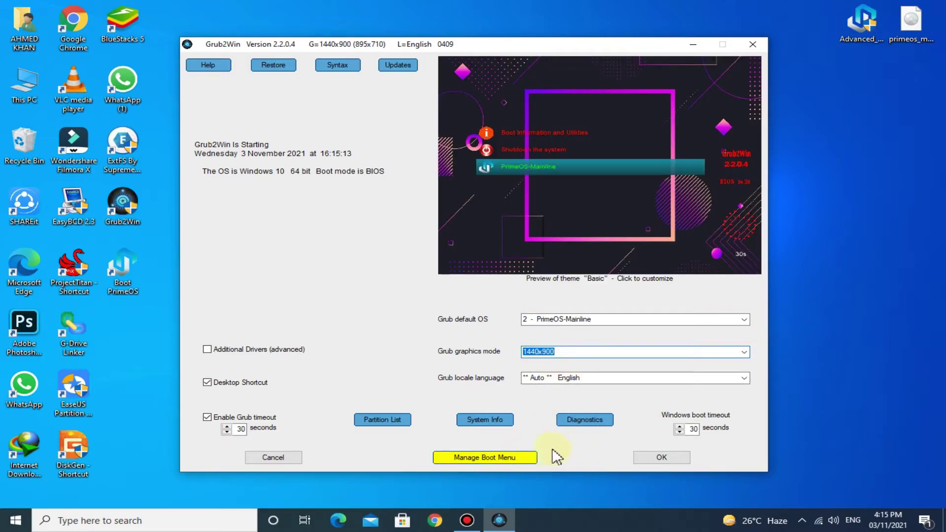
{"action": "left_click", "coordinate": [654, 457]}
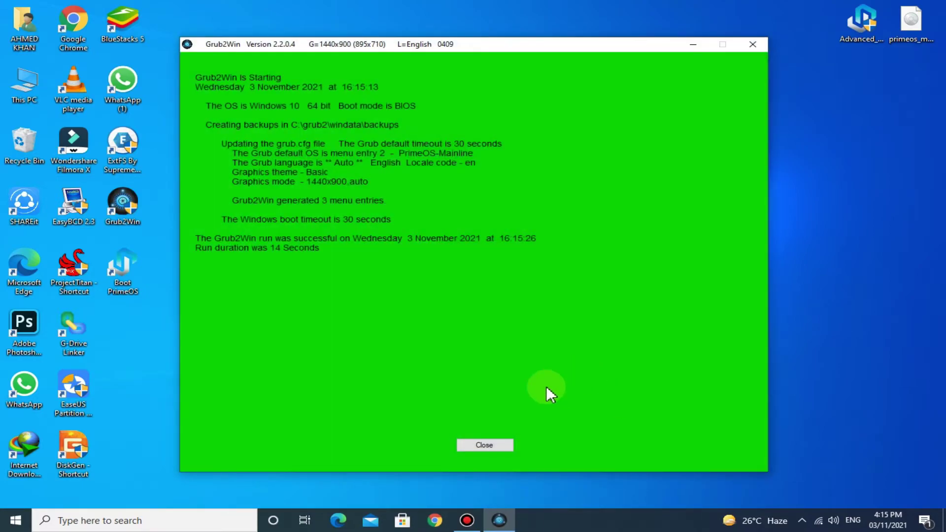
{"action": "left_click", "coordinate": [485, 446]}
{"action": "right_click", "coordinate": [499, 144]}
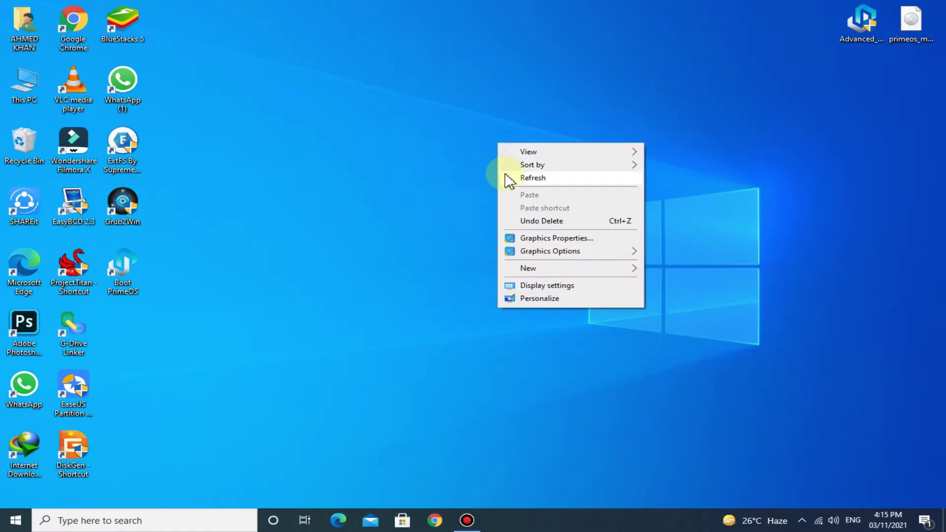
{"action": "left_click", "coordinate": [509, 177]}
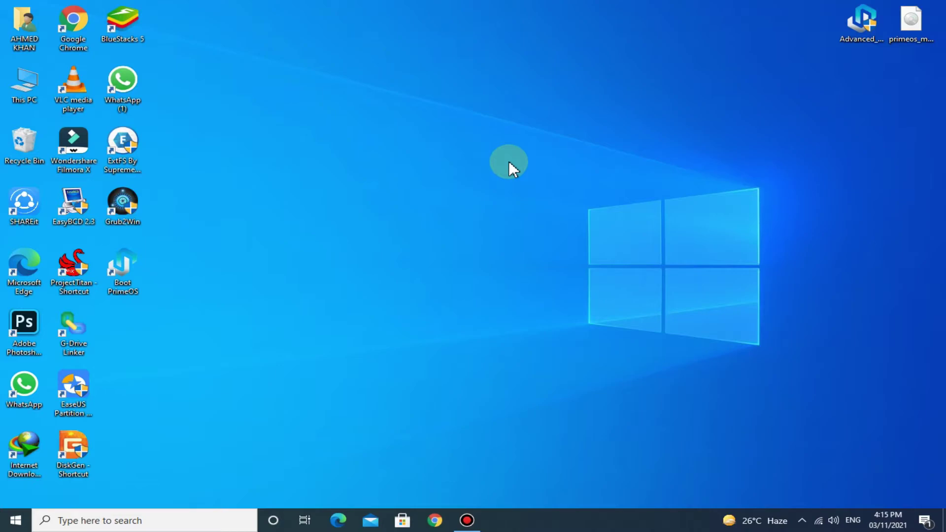